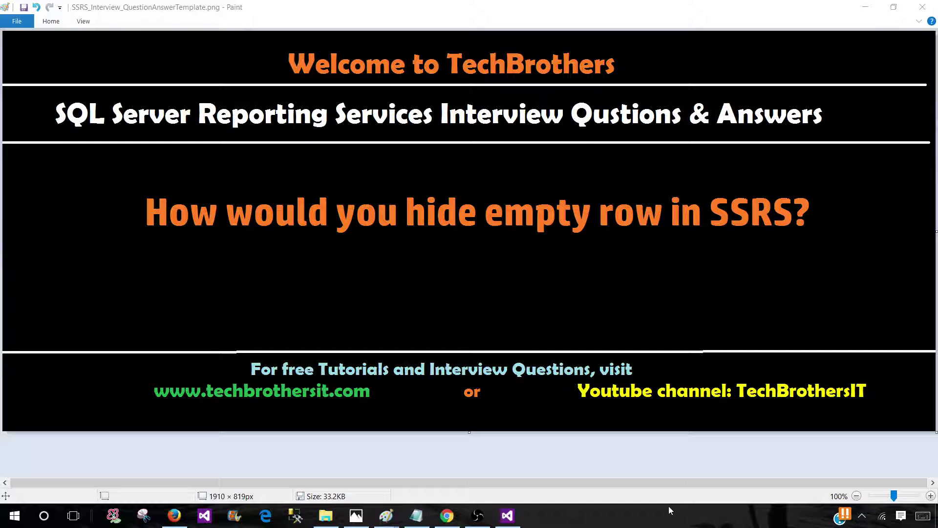
Bring Visual Studio forward with HideRow_Report in Design view and its detail row selected
click(507, 515)
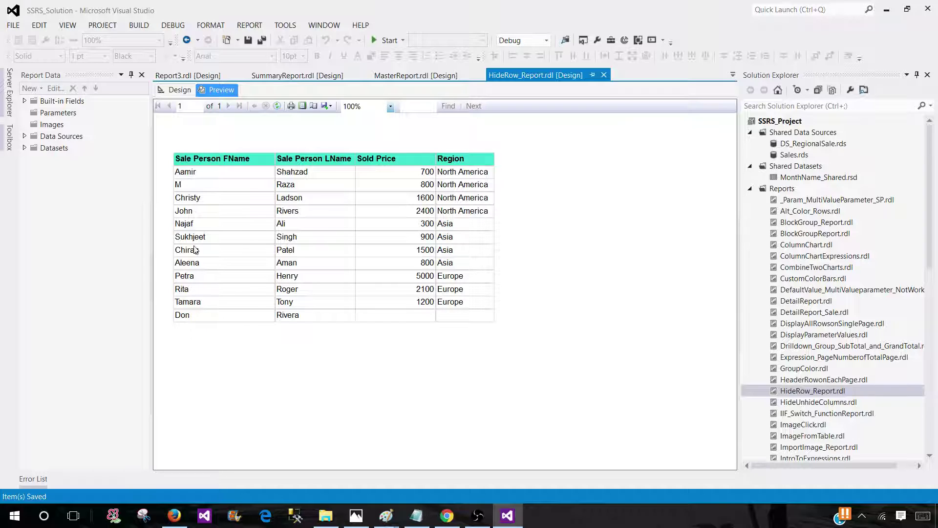
click(175, 93)
click(190, 170)
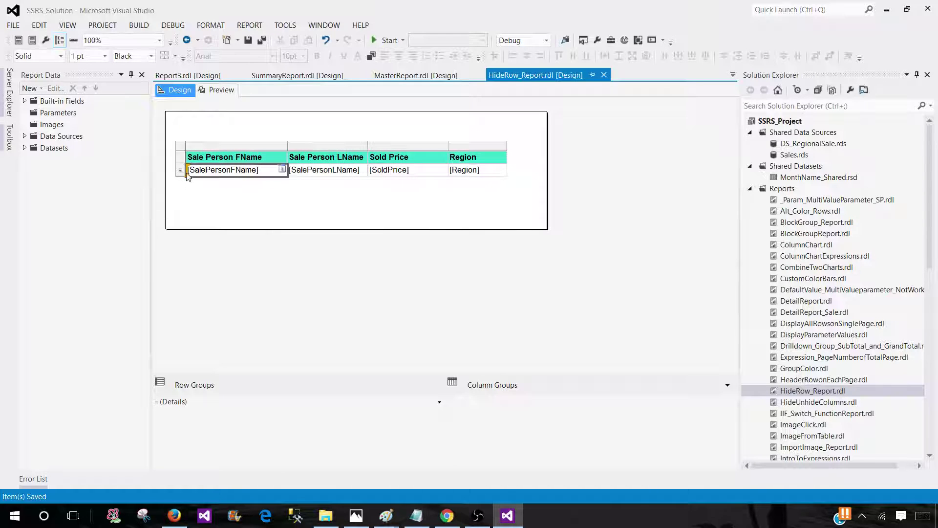
click(180, 171)
Set the detail row's Row Visibility to show or hide based on an expression
right_click(180, 172)
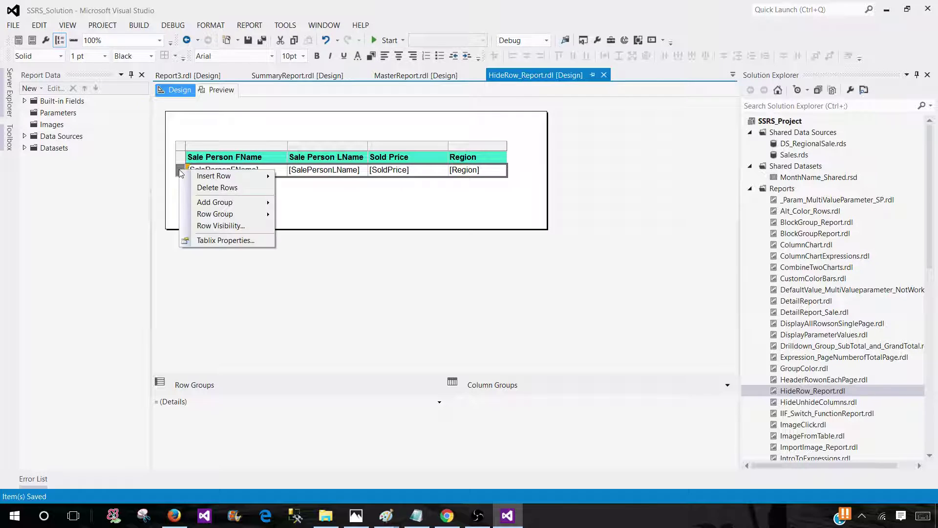
click(207, 228)
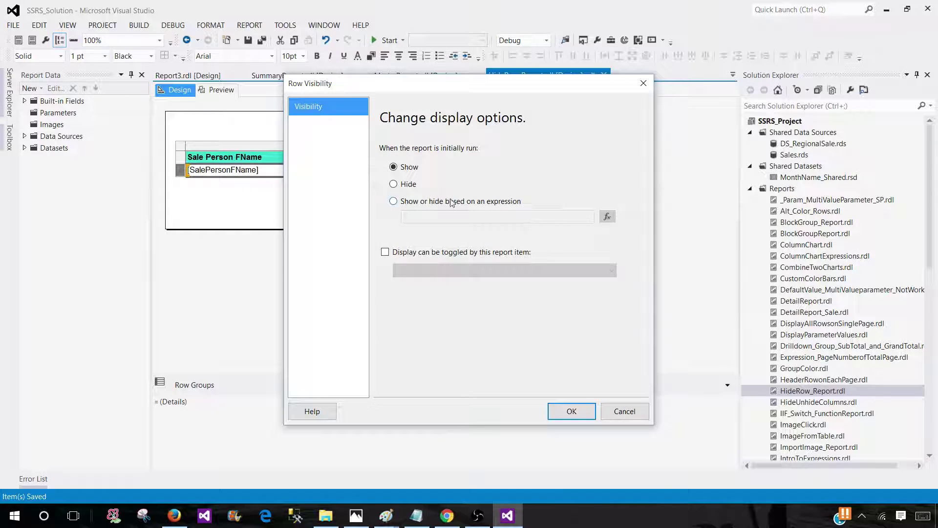
click(413, 204)
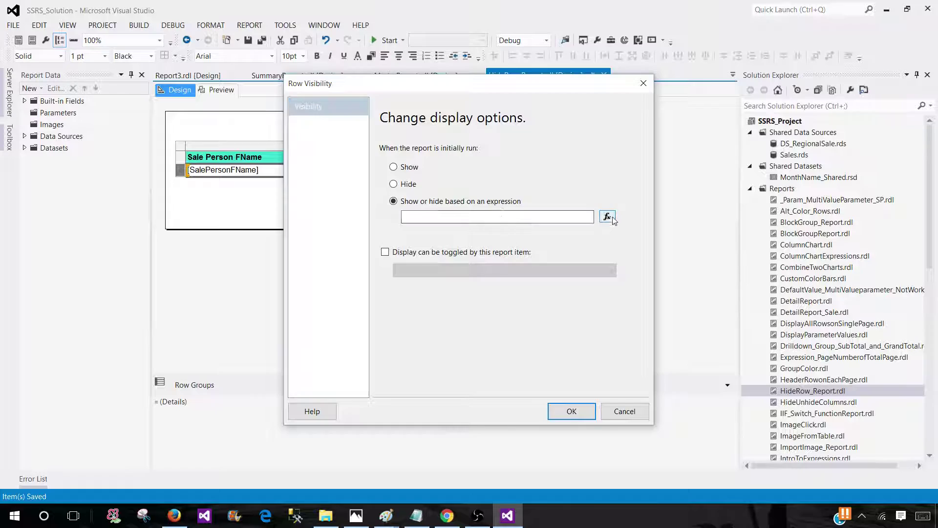
click(607, 216)
Start the hide expression as =IIF(Isnothing(Fields!Region.Value), using the Region field
click(278, 110)
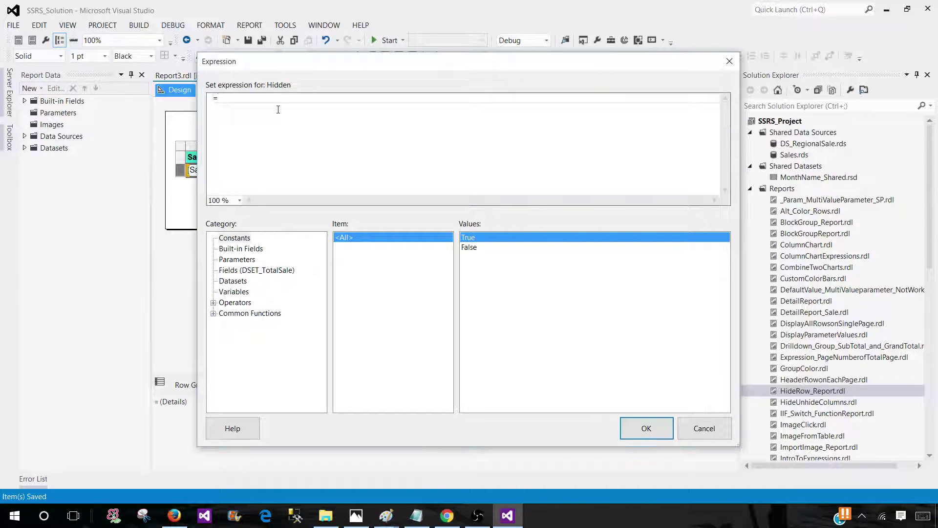
text(IIF)
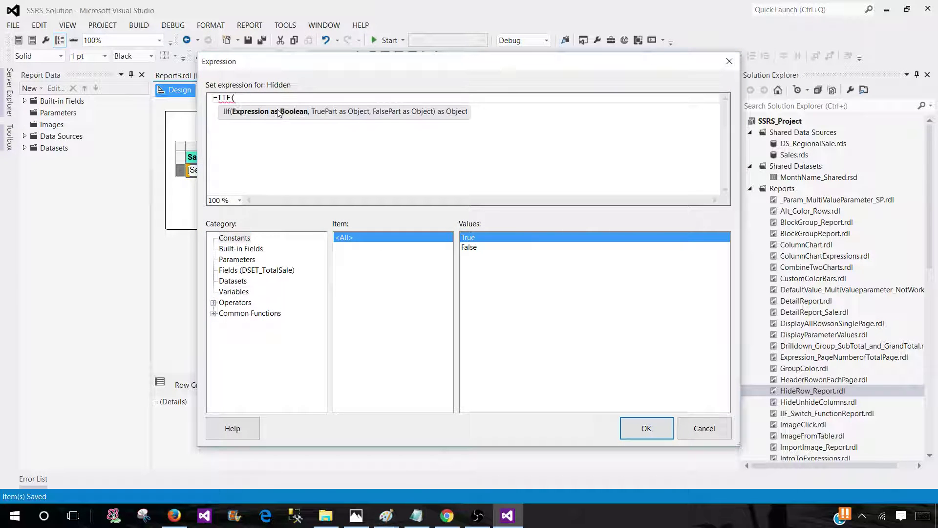
text((Isnothing()
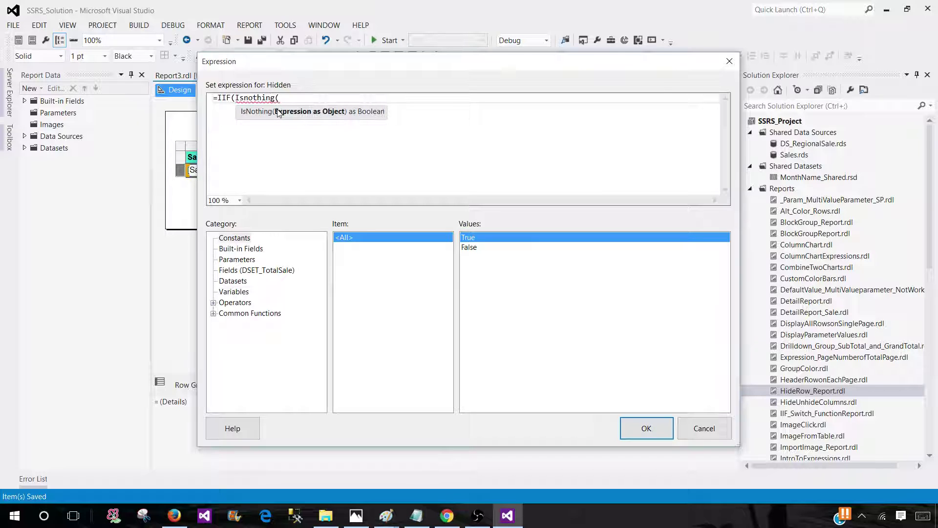
click(274, 271)
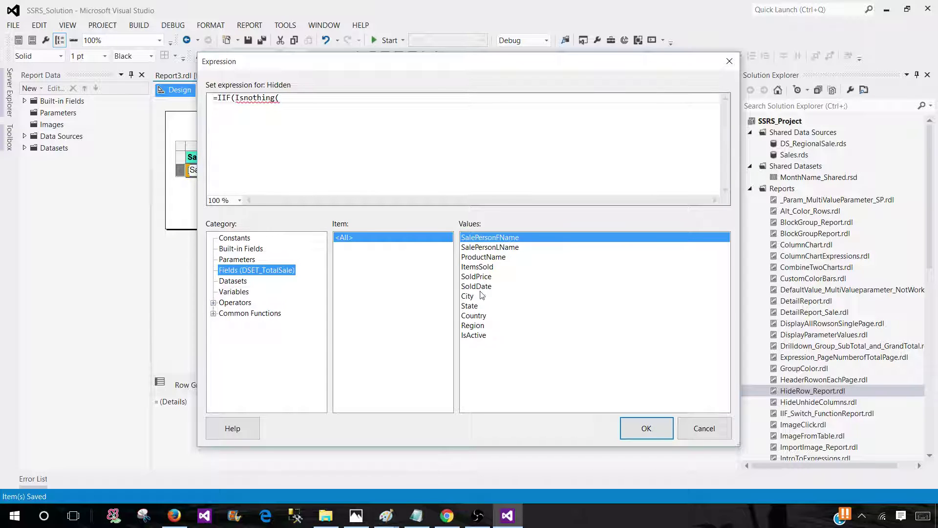
double_click(473, 325)
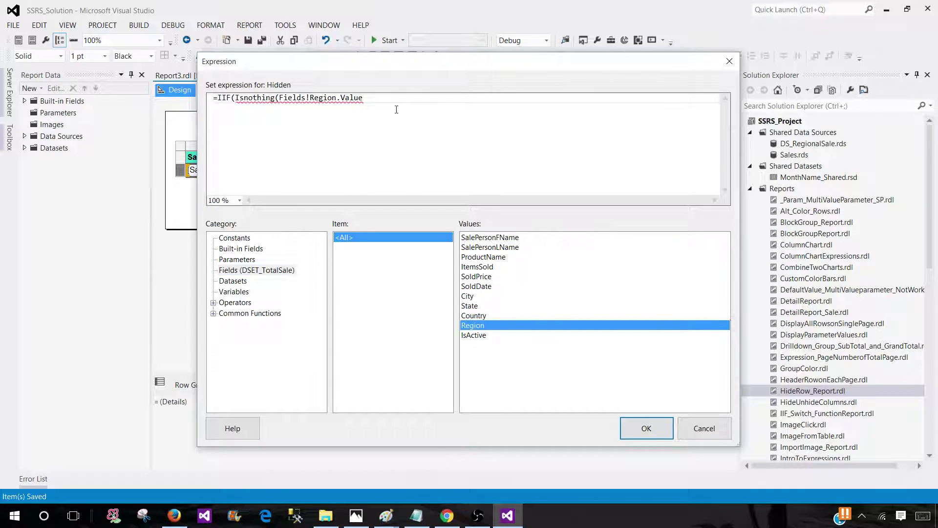
text(),)
click(321, 98)
drag(237, 98, 276, 99)
double_click(296, 98)
click(320, 97)
drag(369, 99, 255, 103)
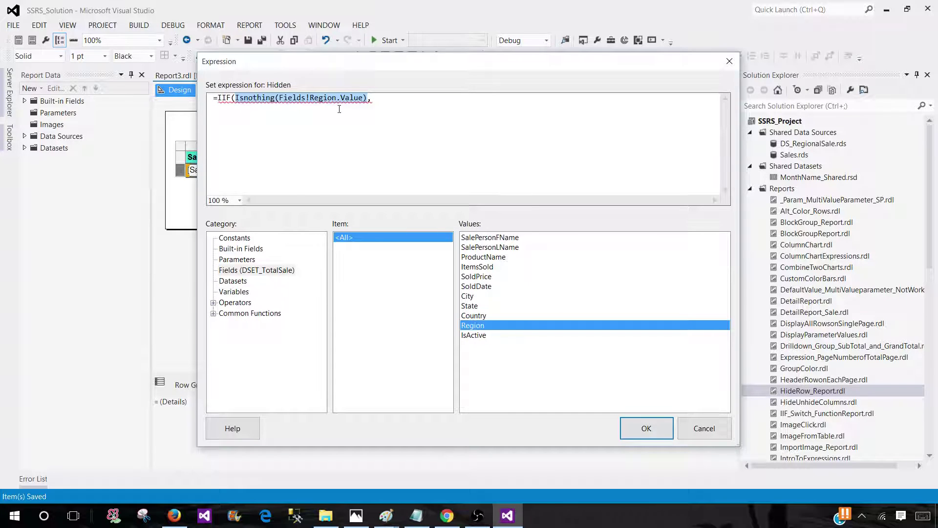
click(376, 99)
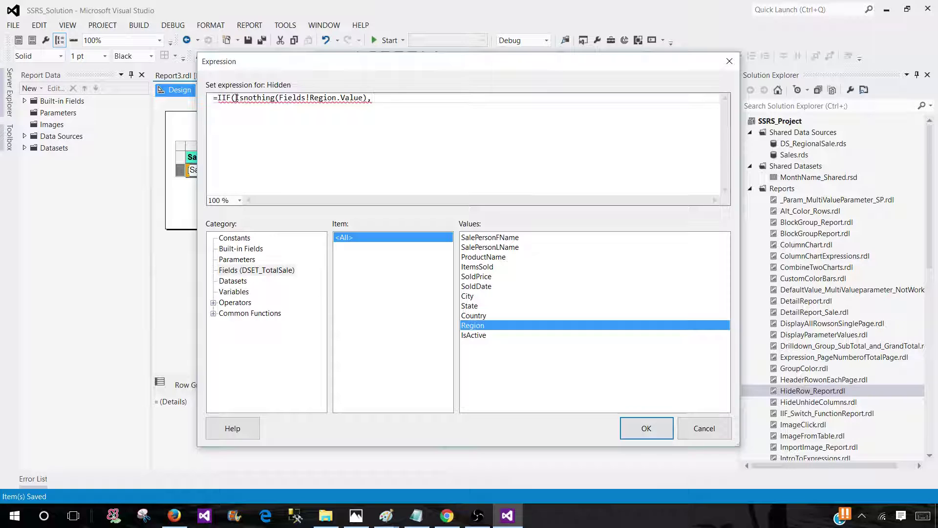
Finish the expression as =IIF(Isnothing(Fields!Region.Value),true,false)
drag(235, 98, 368, 101)
click(371, 100)
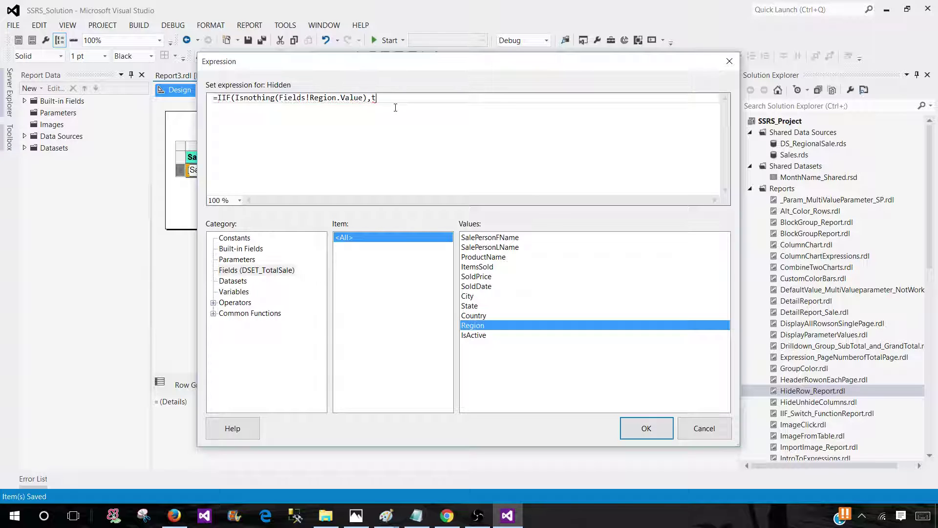
text(true,false))
drag(373, 98, 389, 98)
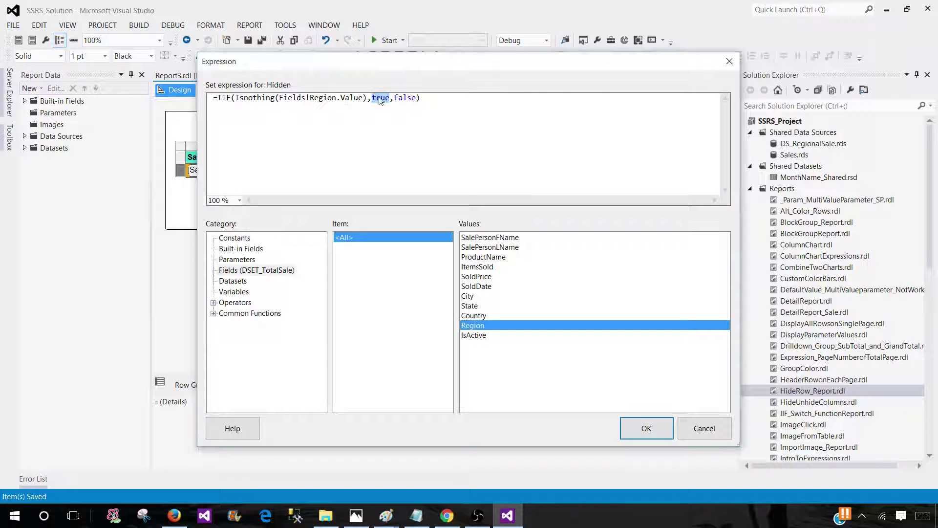
click(397, 97)
drag(396, 97, 417, 98)
click(240, 100)
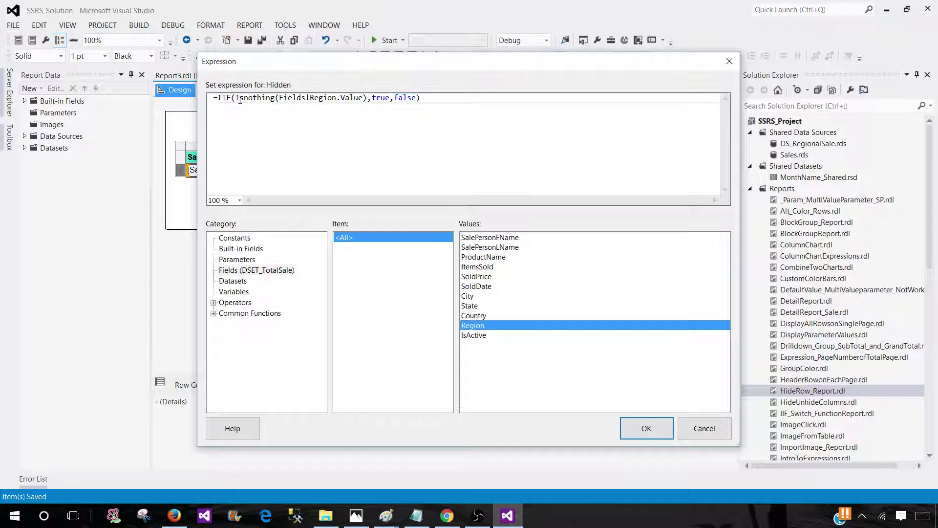
drag(236, 98, 368, 100)
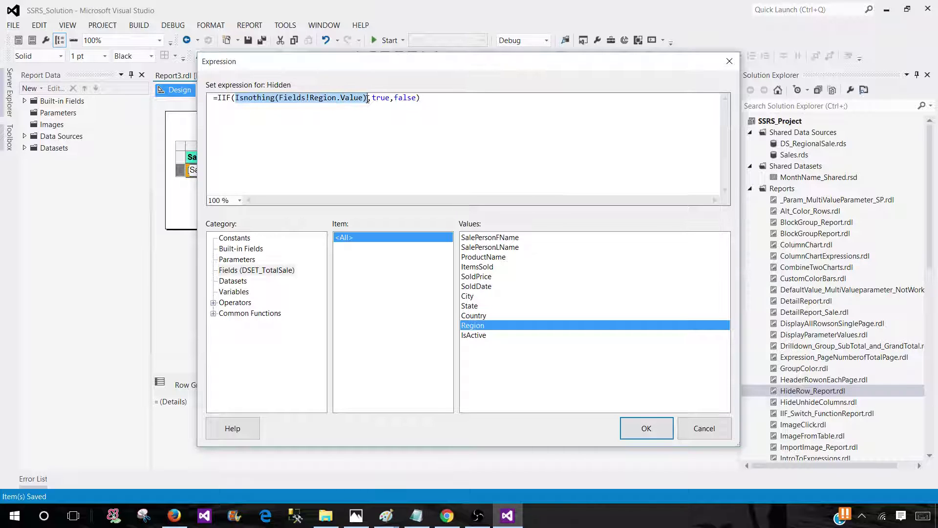
click(234, 101)
drag(236, 98, 413, 97)
click(405, 109)
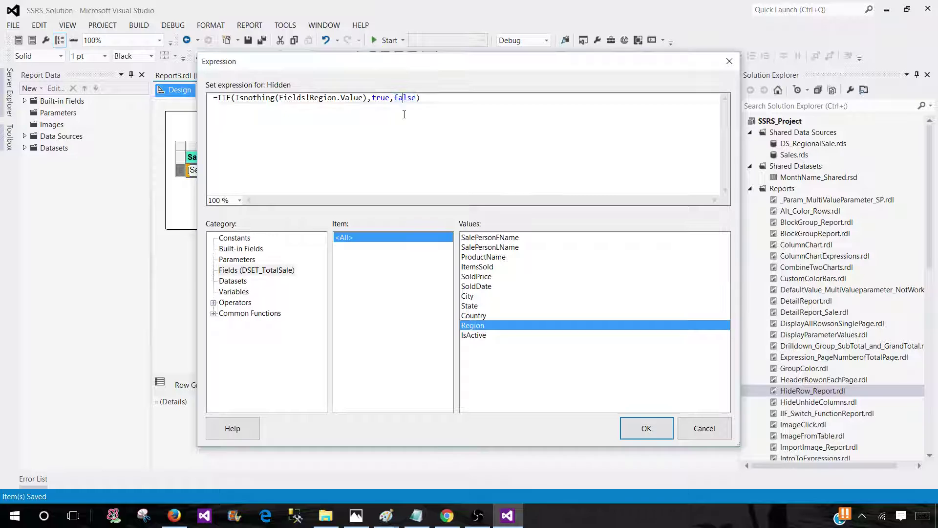
Apply the hide rule and preview the report, confirming the empty-region row disappears
click(643, 430)
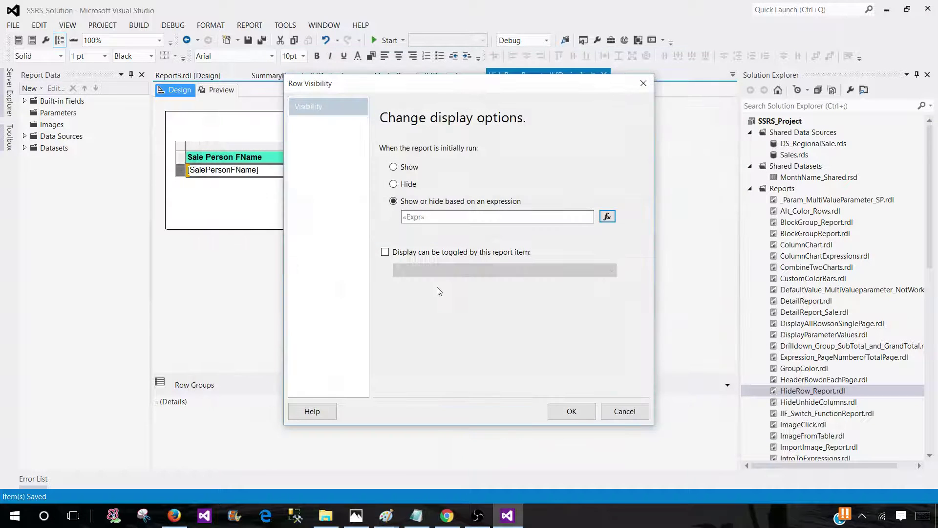
click(567, 410)
click(214, 90)
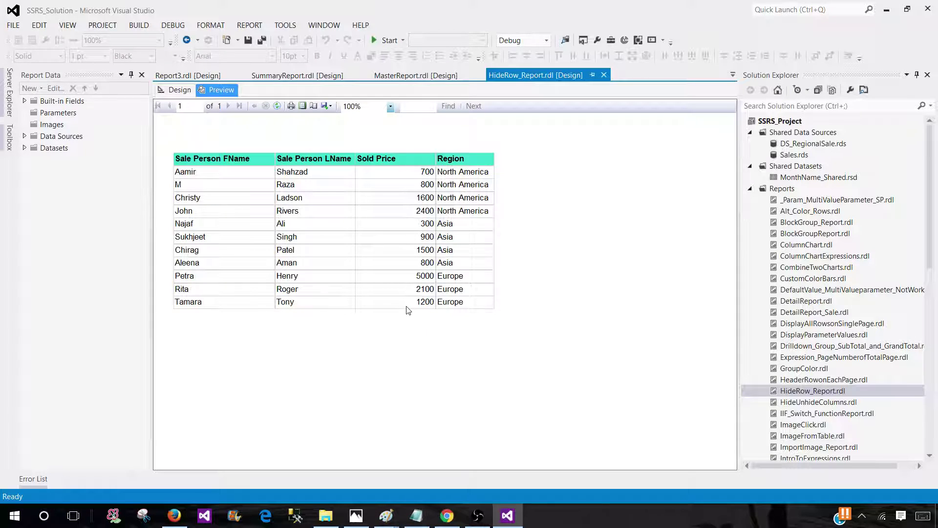
click(179, 90)
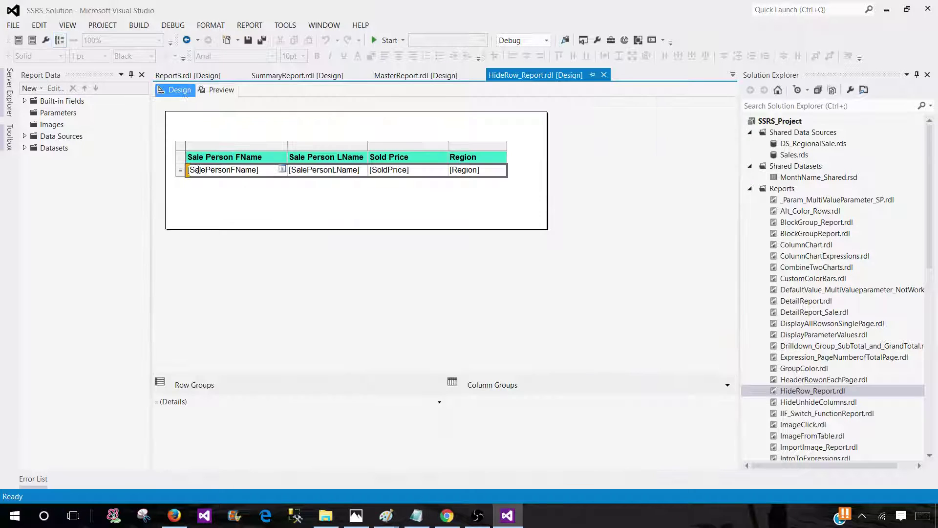
Reopen the detail row's existing Row Visibility hide expression for editing
click(180, 170)
right_click(180, 171)
click(222, 227)
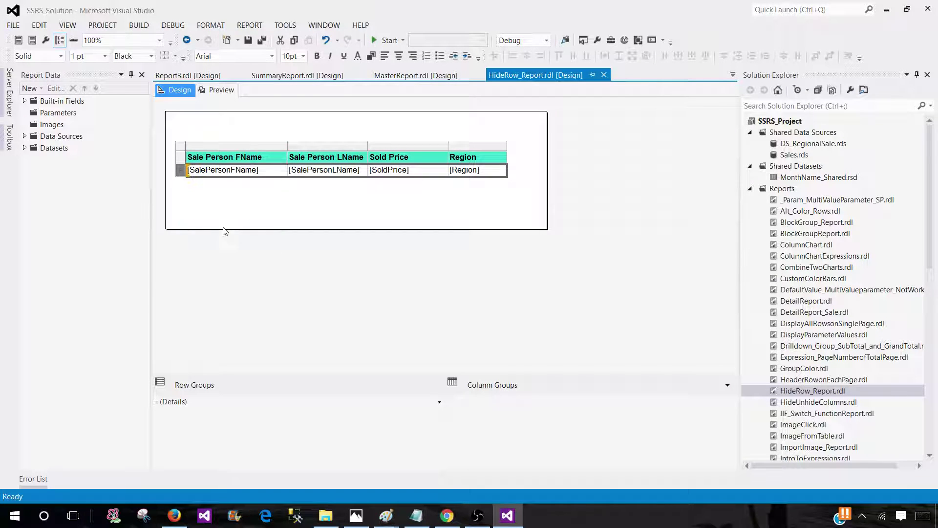
click(607, 218)
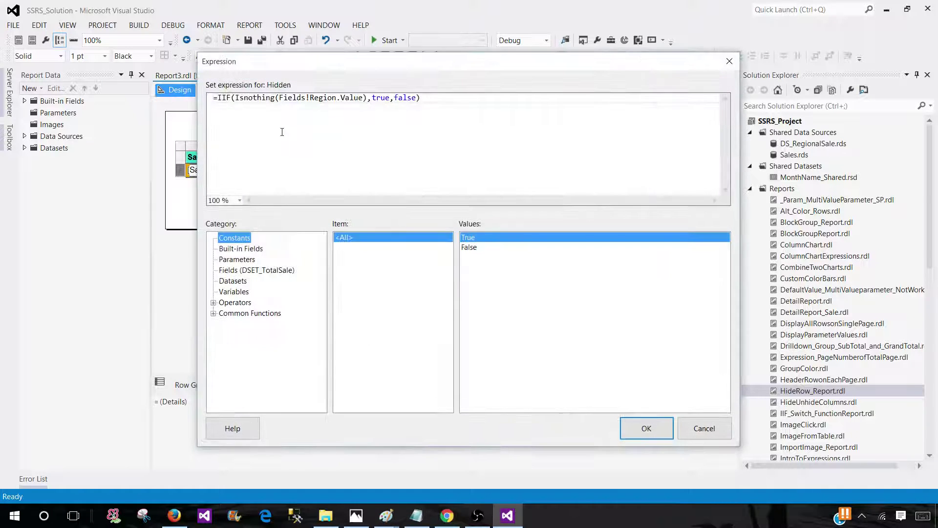
click(276, 272)
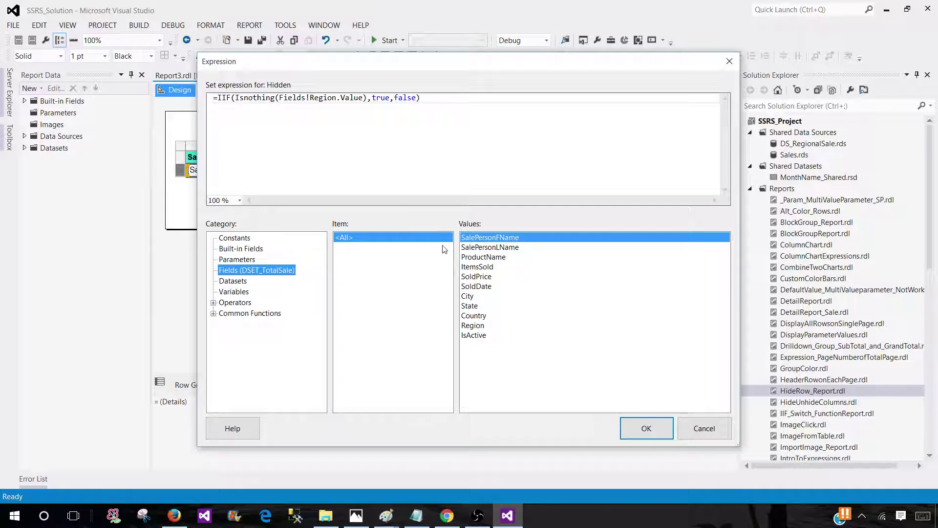
Add 'and Isnothing(Fields!SoldPrice.Value)' after the Region check in the expression
click(402, 98)
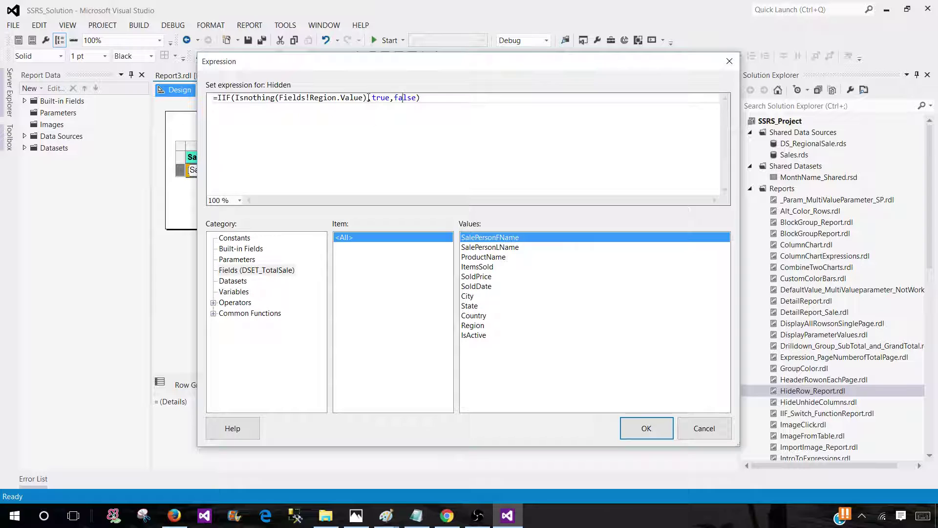
drag(369, 98, 235, 98)
right_click(246, 100)
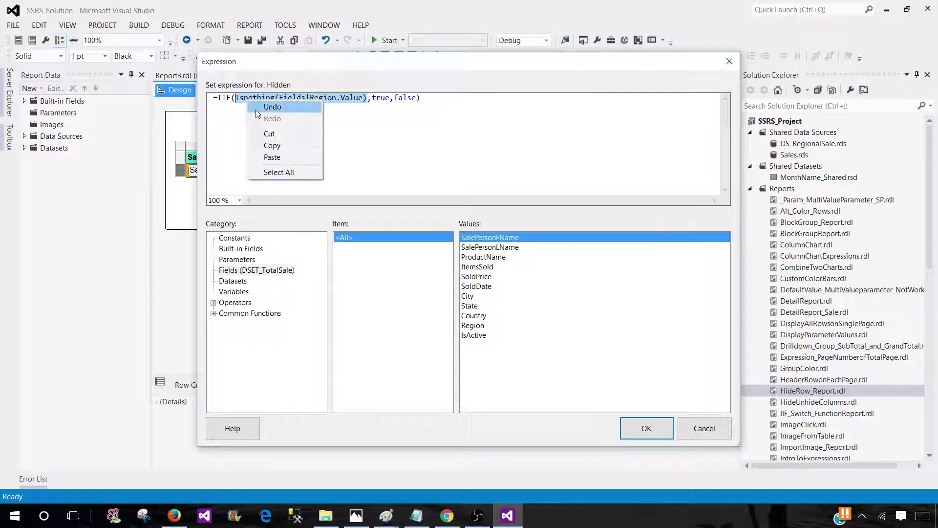
click(272, 145)
click(364, 100)
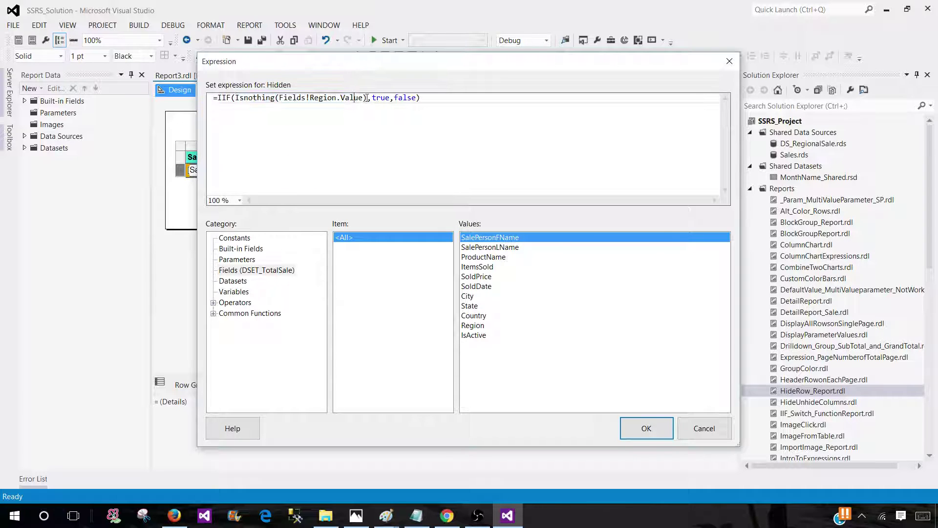
click(367, 97)
text(and)
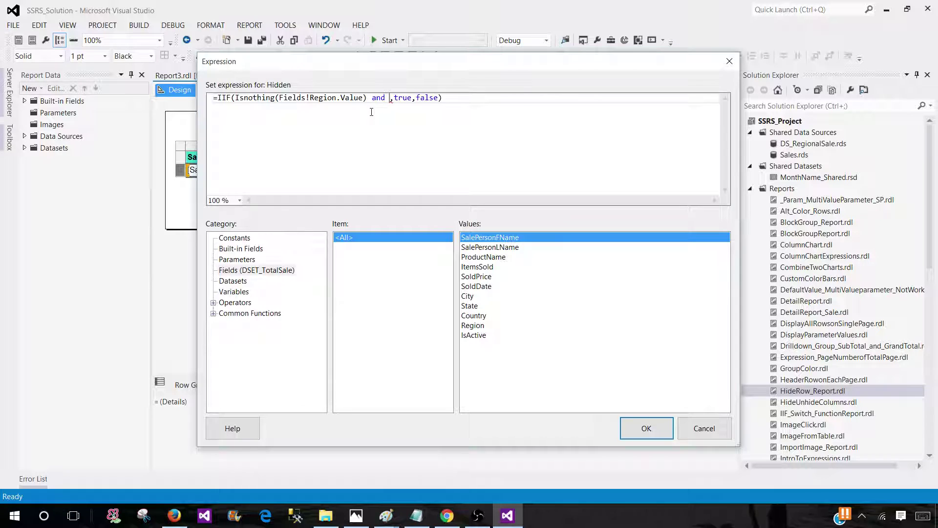
key(ctrl+v)
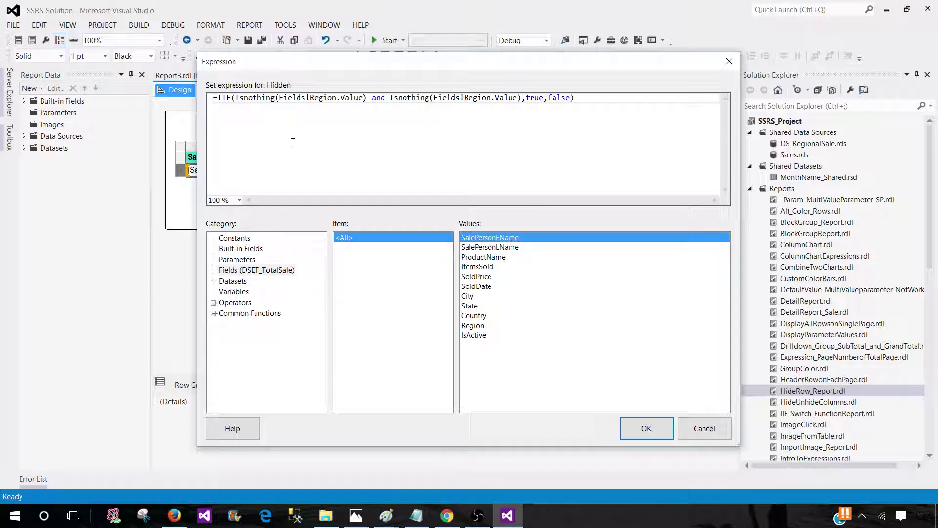
click(480, 277)
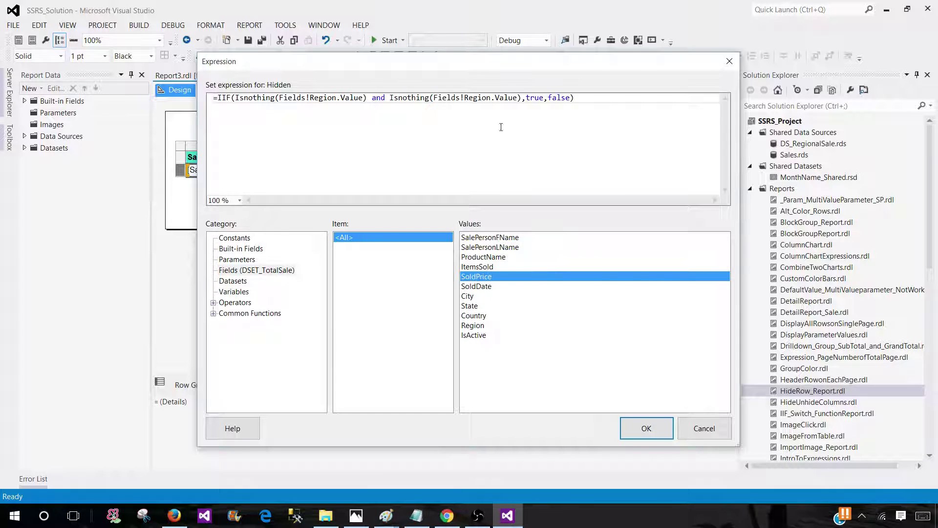
double_click(490, 97)
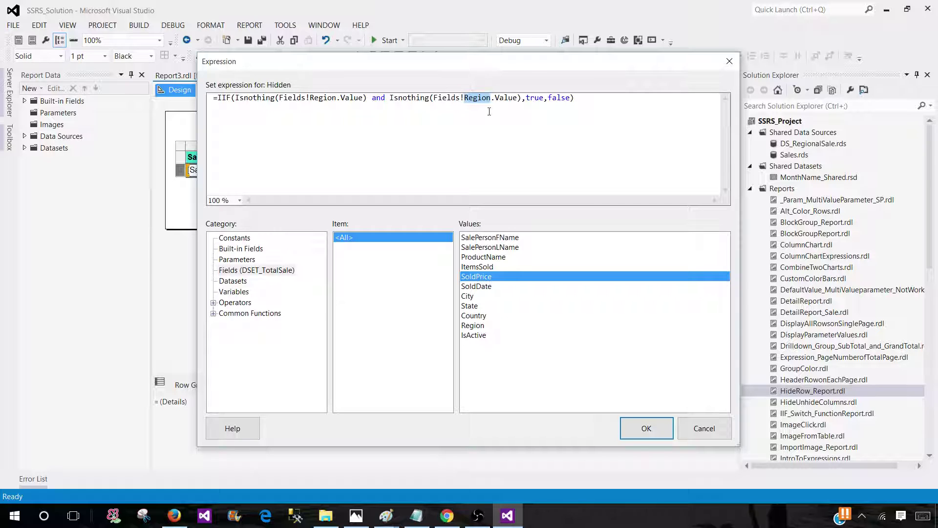
text(Sold)
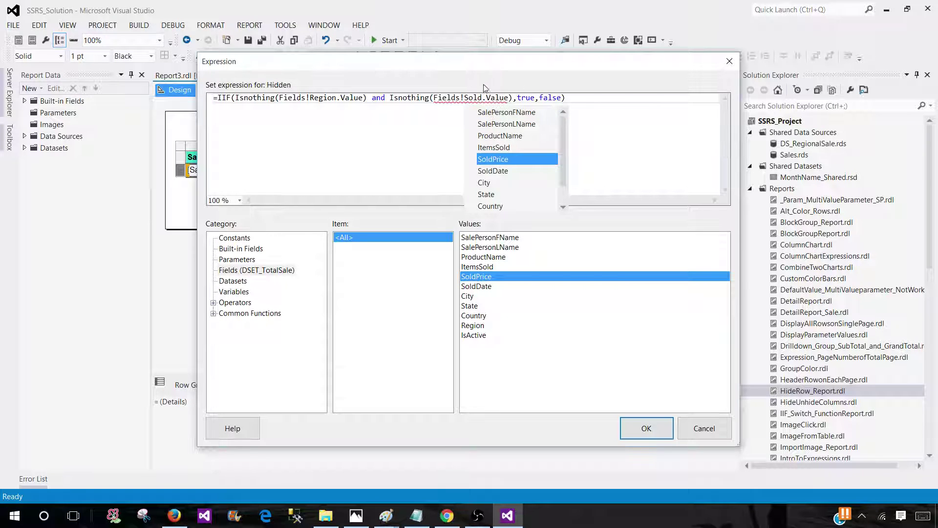
double_click(511, 159)
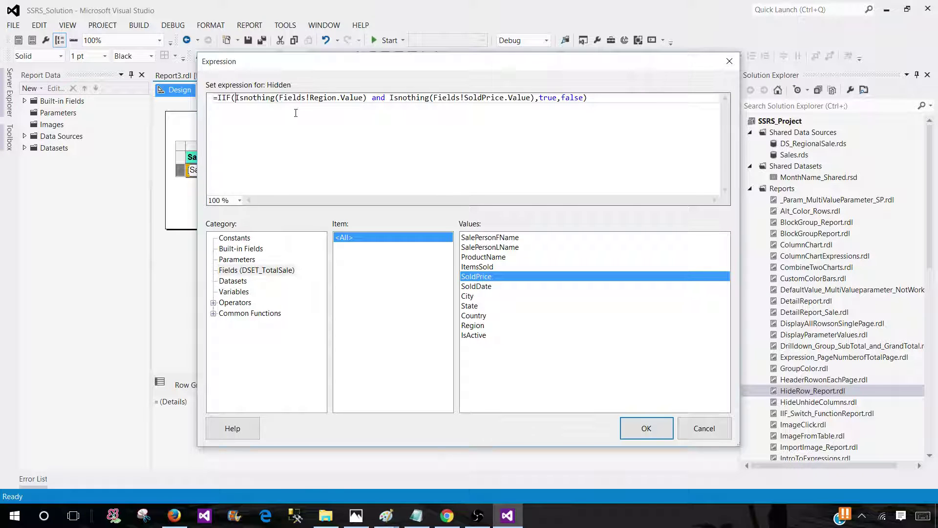
Wrap the Region and SoldPrice conditions together in parentheses inside the IIF
text(()
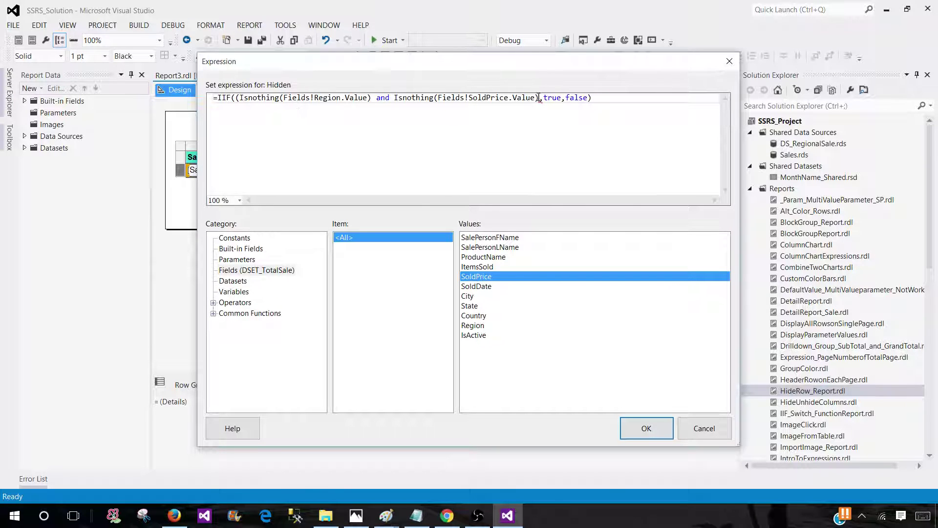
text())
click(328, 98)
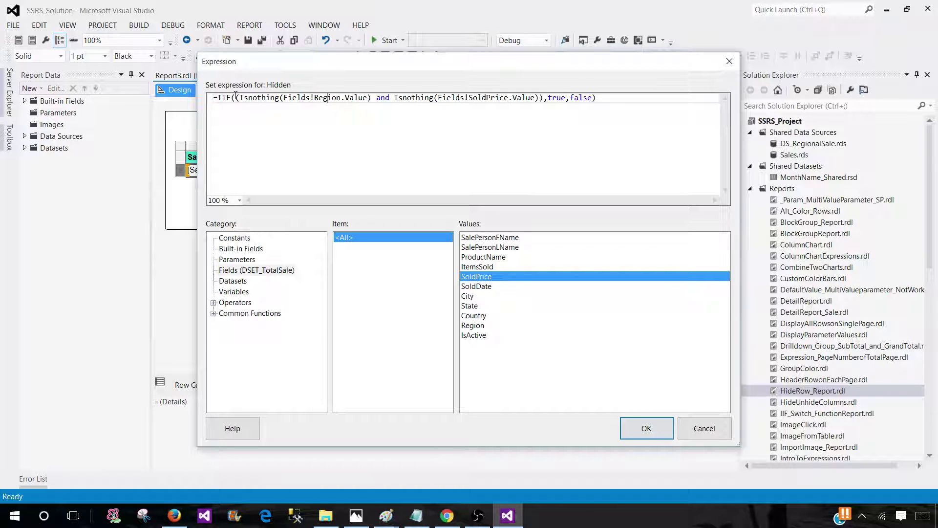
drag(236, 95, 544, 98)
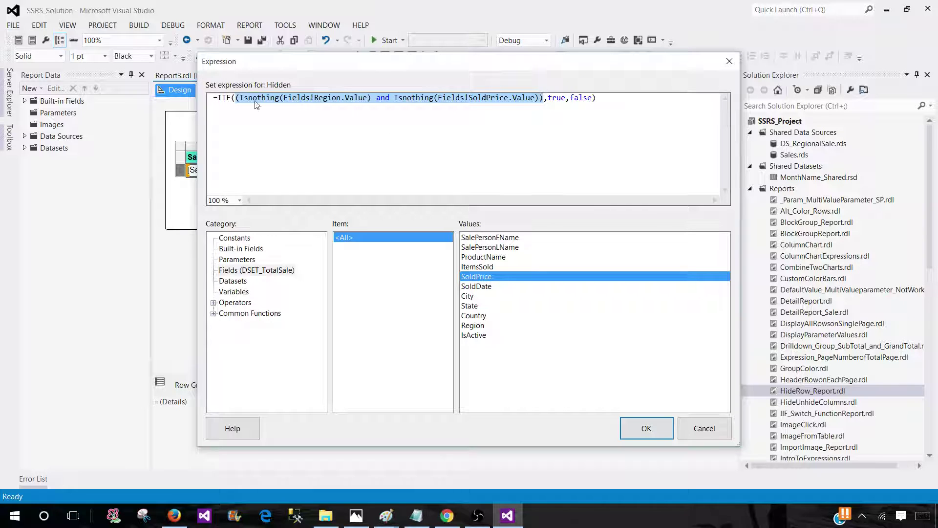
double_click(561, 107)
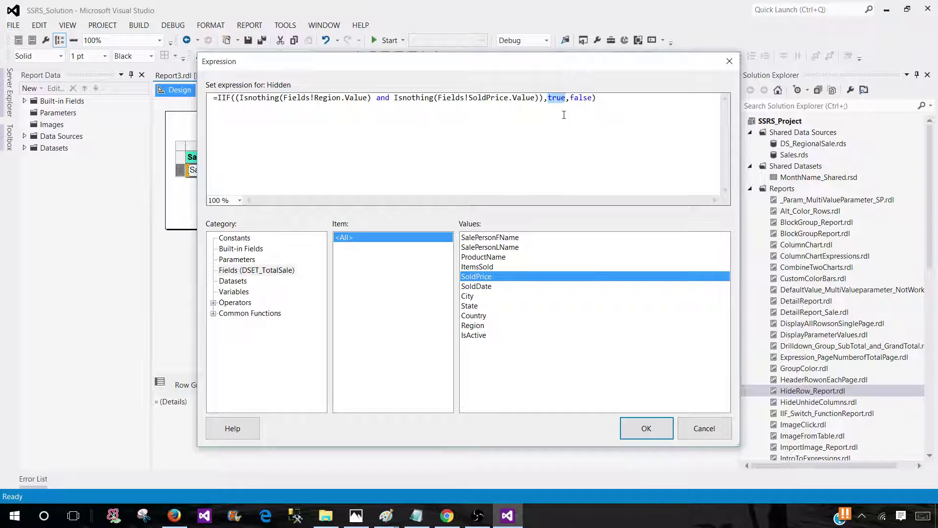
double_click(588, 106)
click(580, 116)
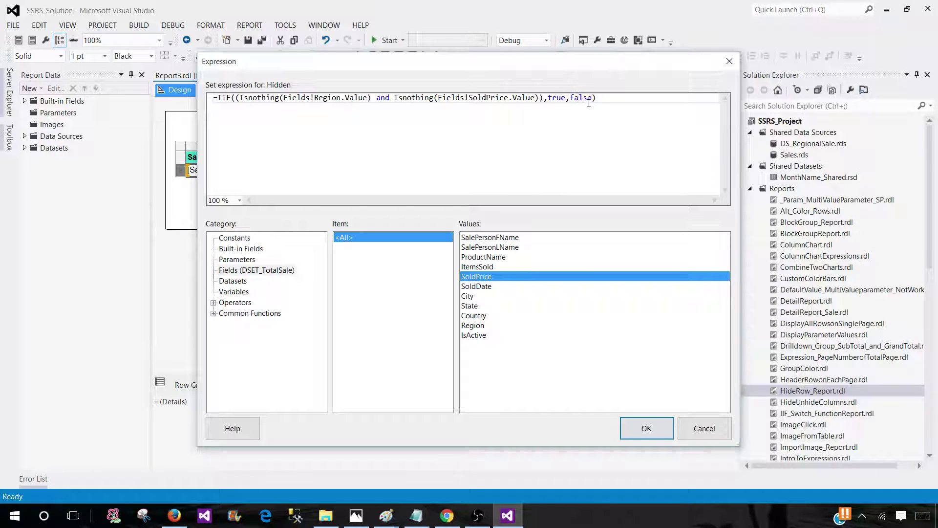
Apply the Region-and-SoldPrice hide rule and preview the report showing 11 complete rows
click(644, 427)
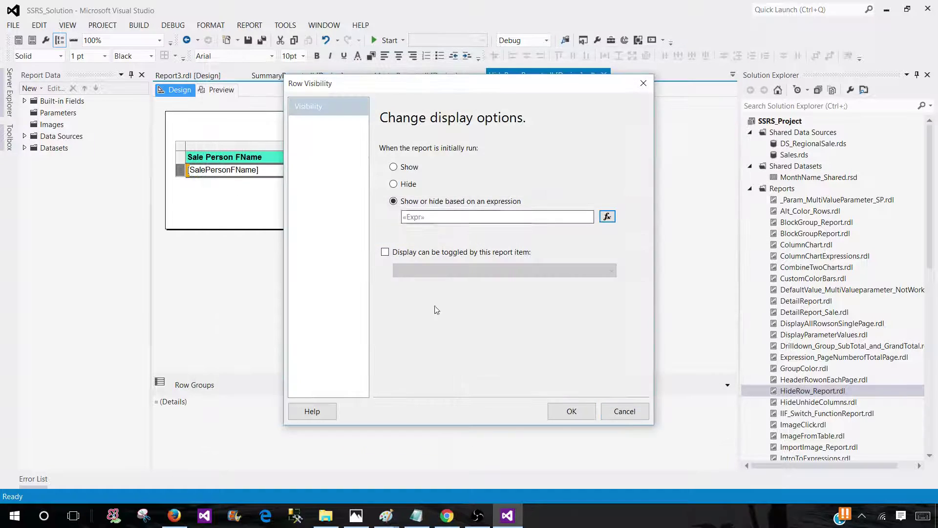
click(567, 410)
click(218, 89)
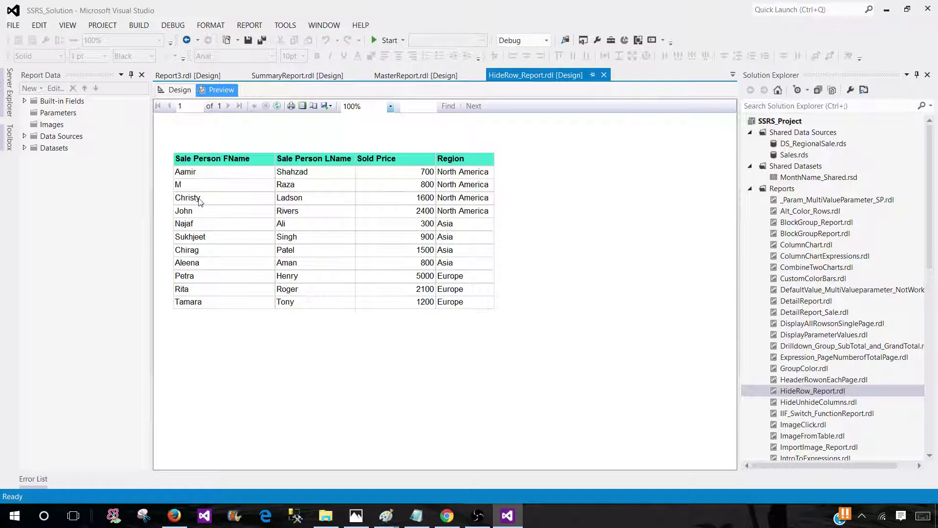
Back in Design, reopen the detail row's Row Visibility expression editor
click(178, 89)
right_click(181, 170)
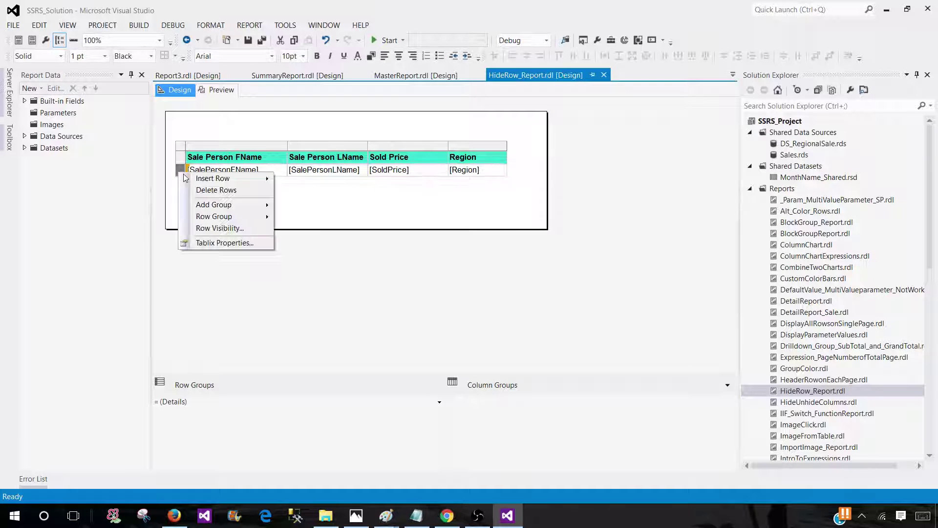
click(222, 228)
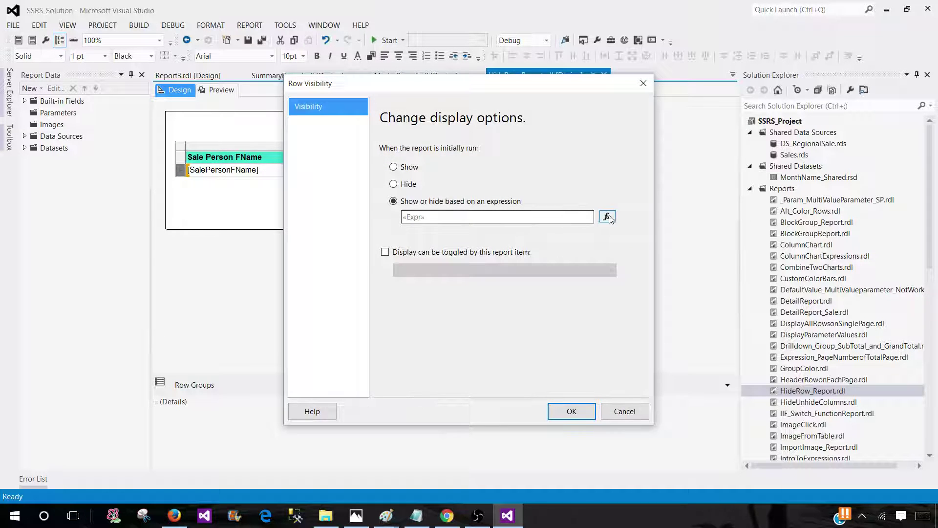
click(607, 217)
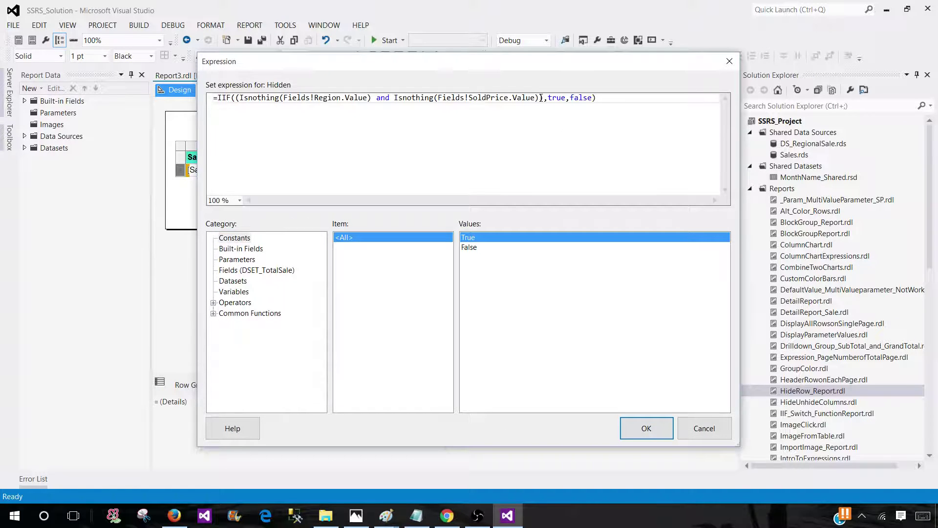
Append 'and Isnothing(Fields!SalePersonFName.Value)' as a third condition to the hide expression
drag(539, 97, 394, 98)
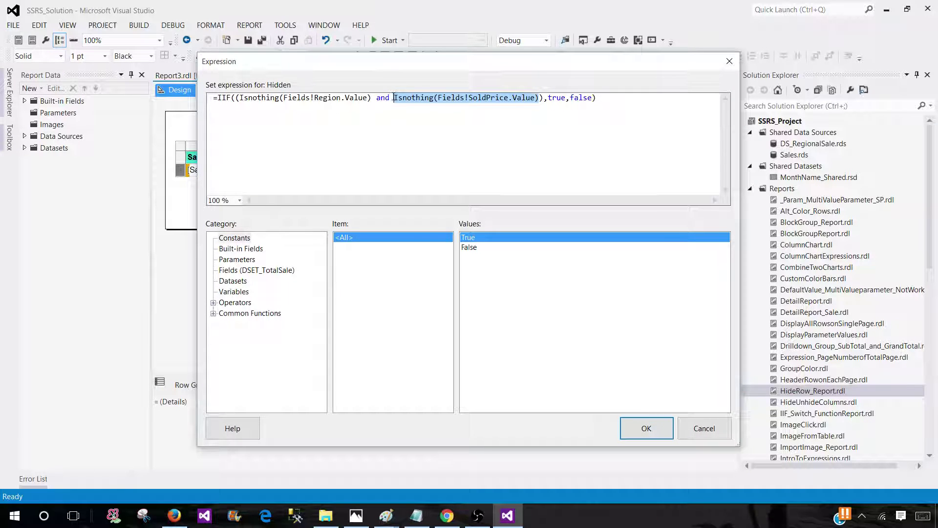
right_click(402, 102)
click(430, 142)
click(523, 98)
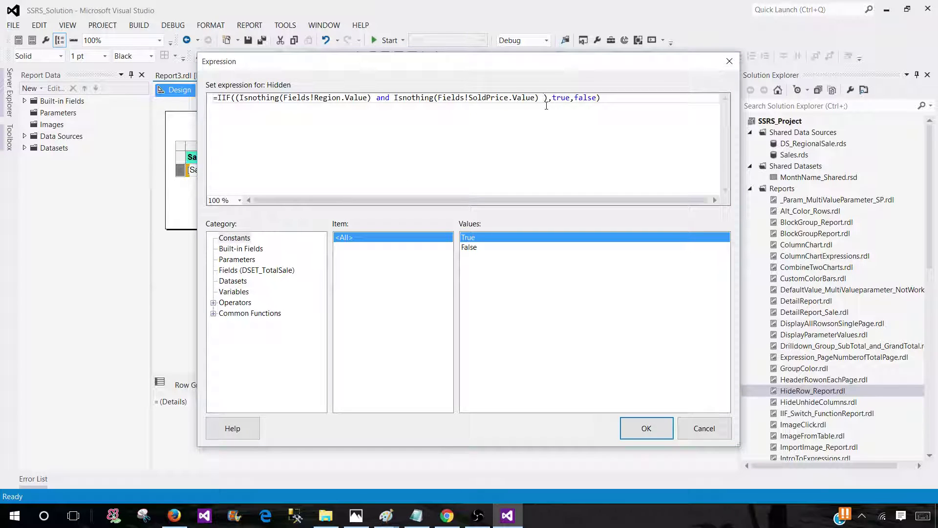
text(and)
key(ctrl+v)
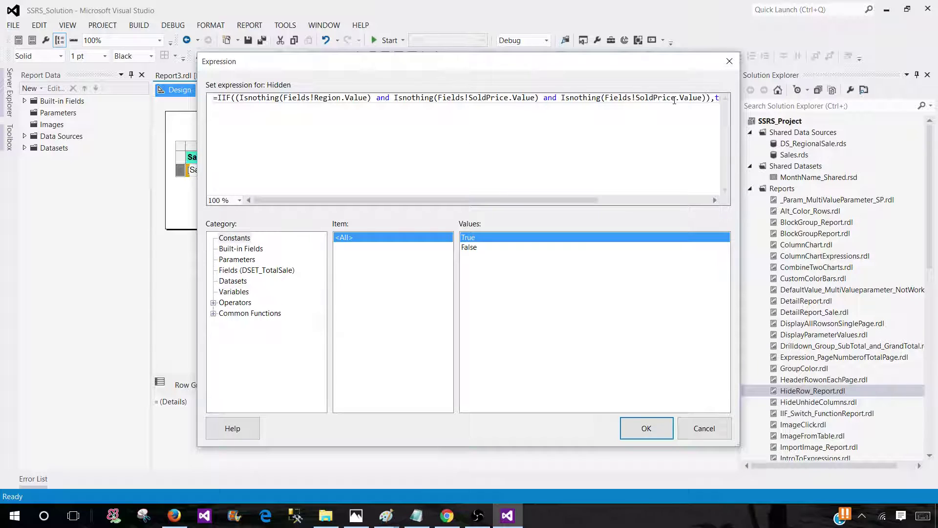
drag(675, 100, 635, 97)
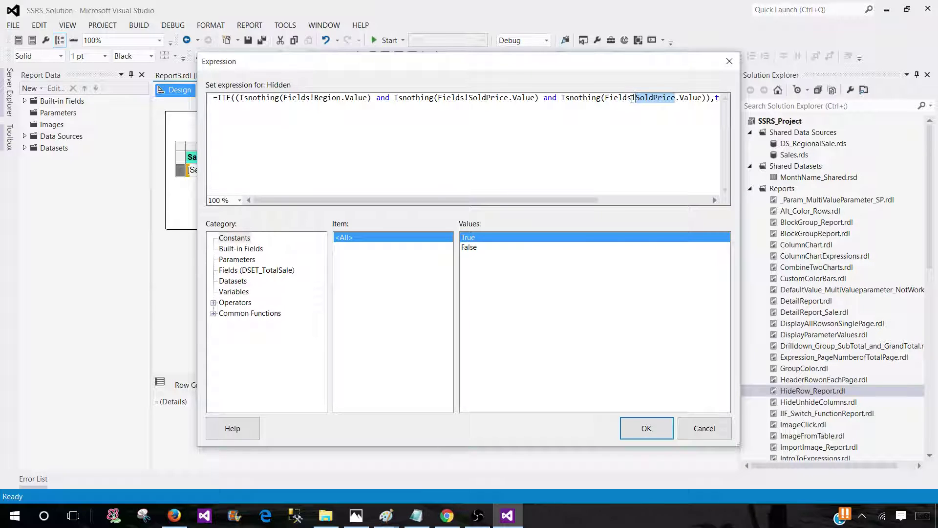
text(Sale)
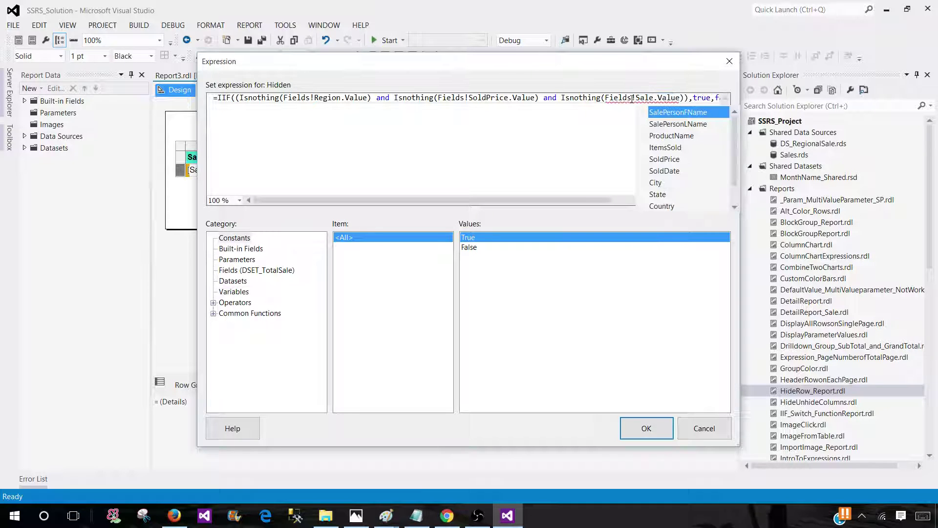
double_click(659, 113)
Apply the three-condition hide rule and preview the report
click(641, 429)
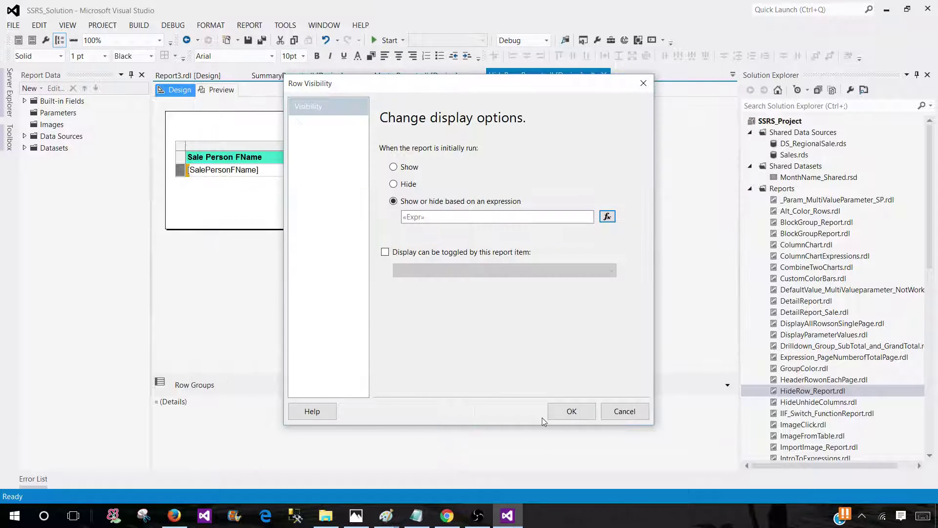
click(561, 411)
click(219, 91)
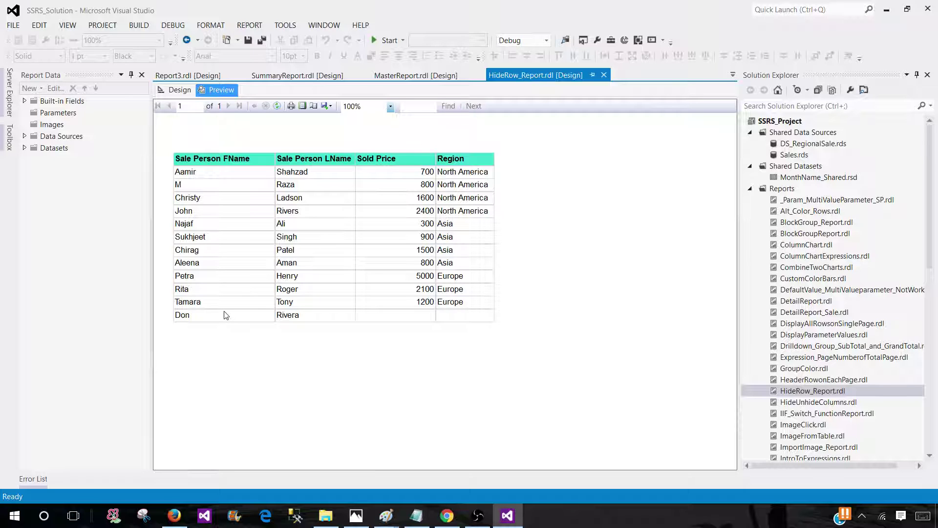
Return to Design and review the detail row's Row Visibility settings without changing them
click(180, 90)
click(192, 171)
click(180, 171)
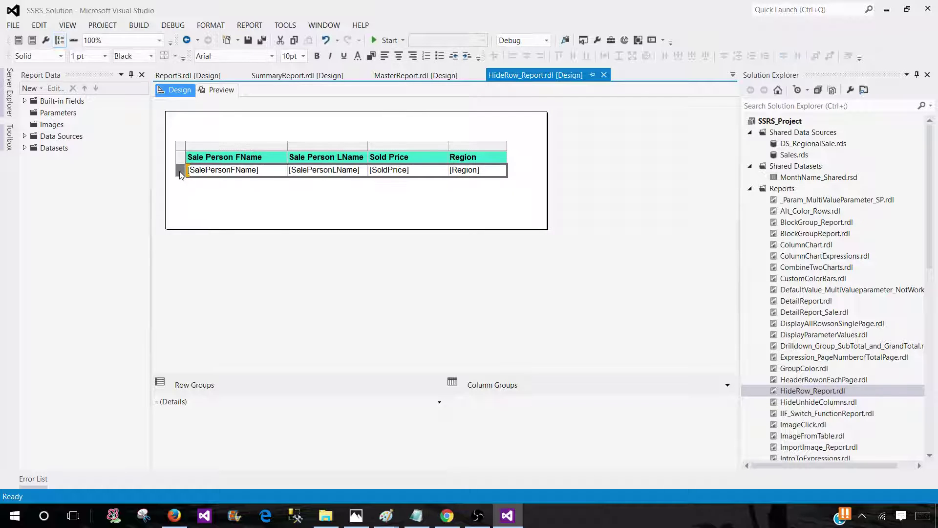
right_click(180, 171)
click(212, 228)
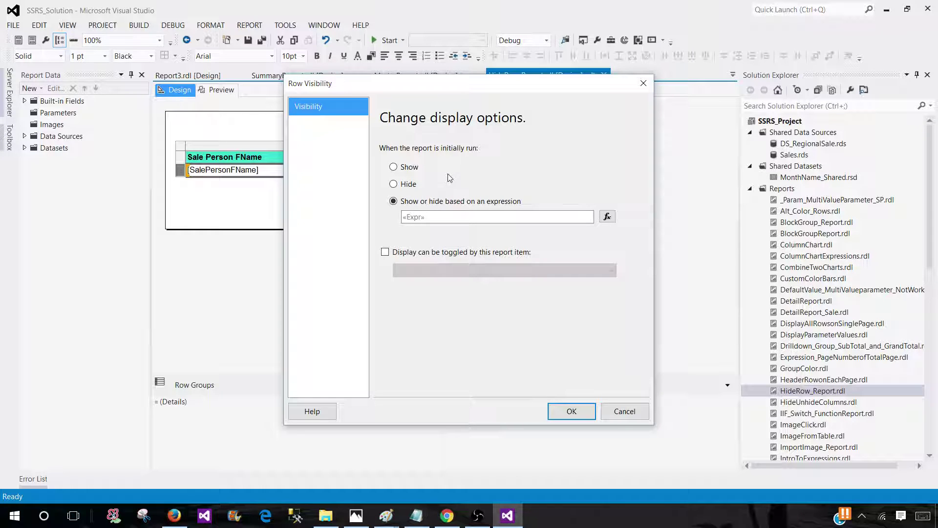
click(624, 411)
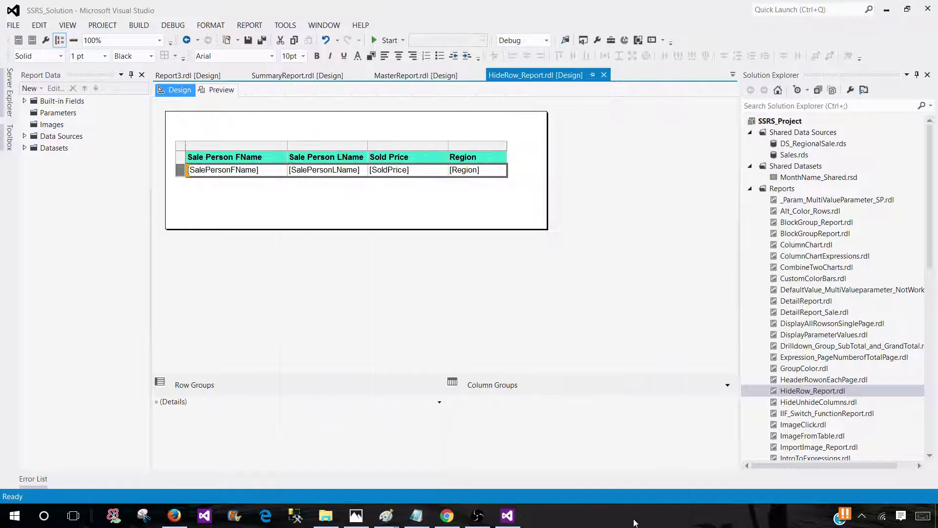